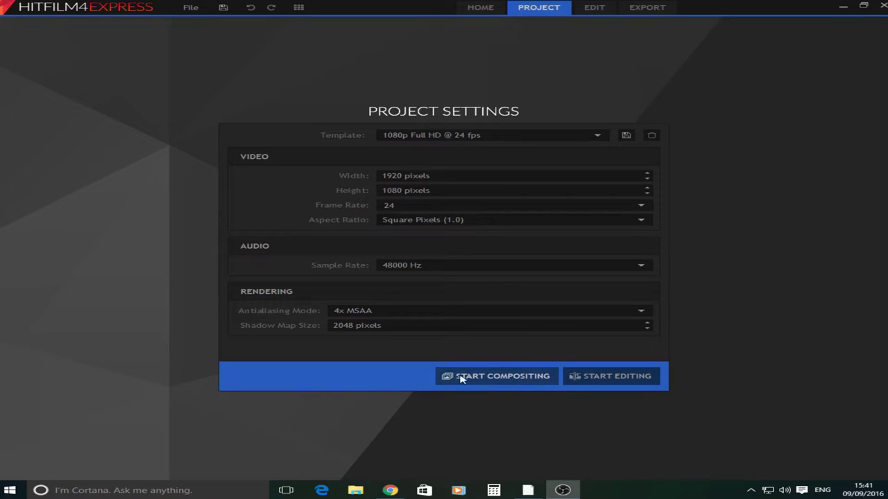
Start the 1920×1080 Composite Shot 1 and import the clip MAH04407.MP4 into the media.
left_click(510, 375)
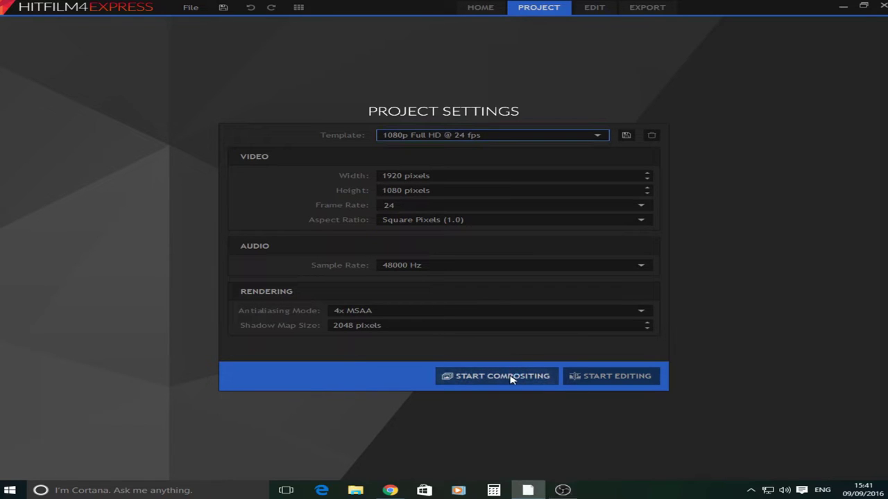
left_click(510, 376)
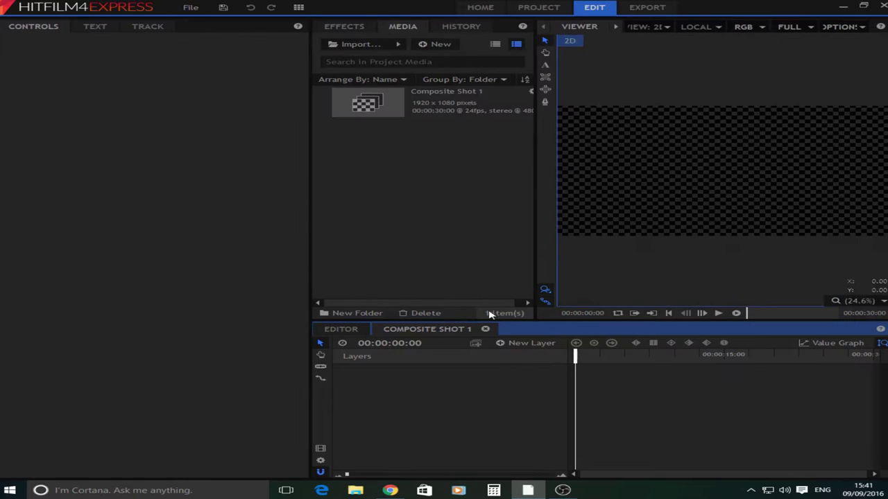
left_click(339, 46)
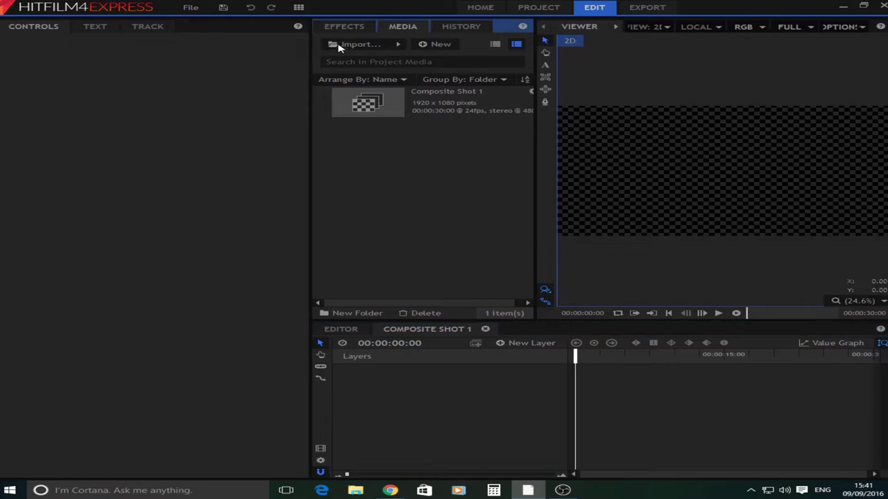
scroll(721, 301, "down", 10)
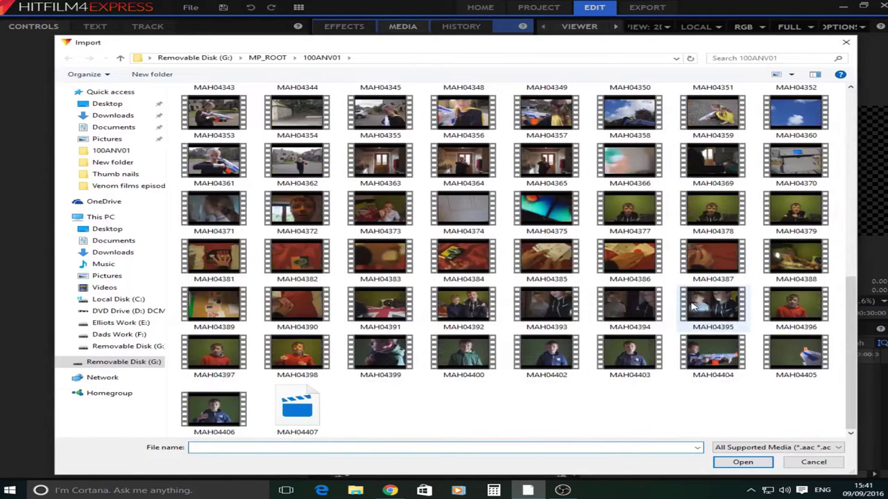
left_click(290, 412)
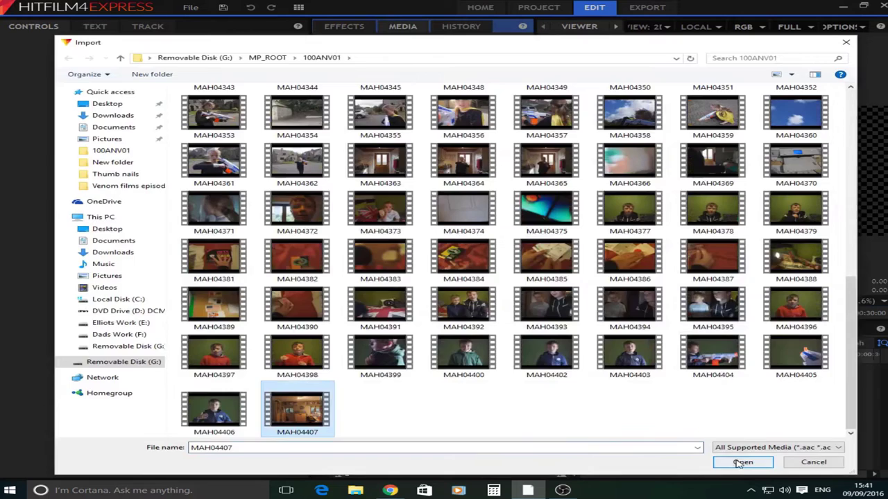
left_click(741, 463)
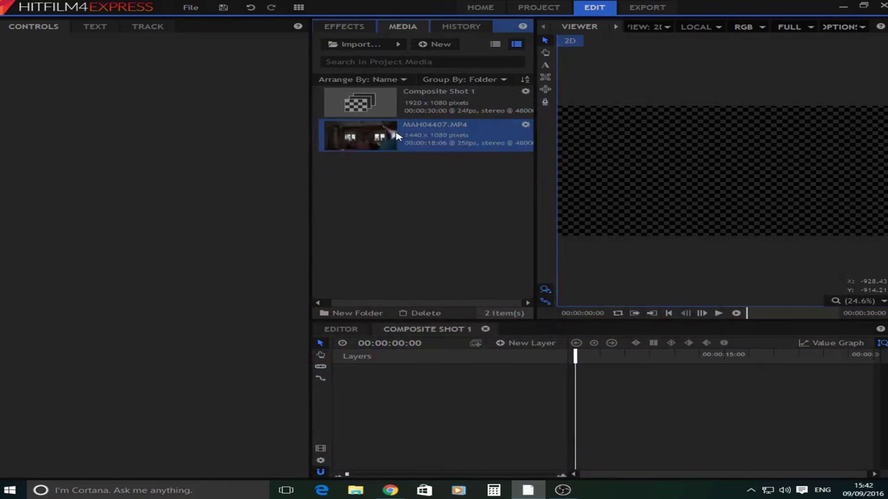
Place MAH04407.MP4 on the timeline, trim its start at about 00:00:10:03, and slide it back to zero.
left_click_drag(395, 136, 673, 355)
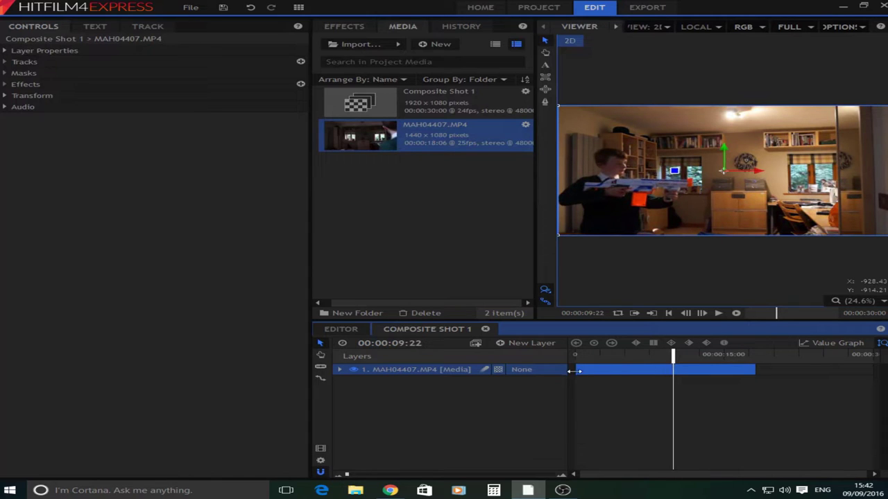
left_click_drag(573, 371, 717, 378)
left_click(674, 355)
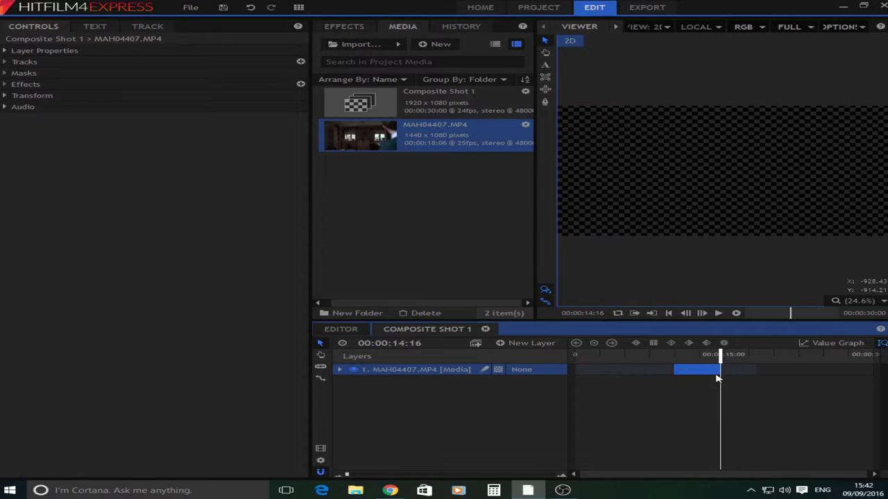
left_click_drag(658, 376, 595, 377)
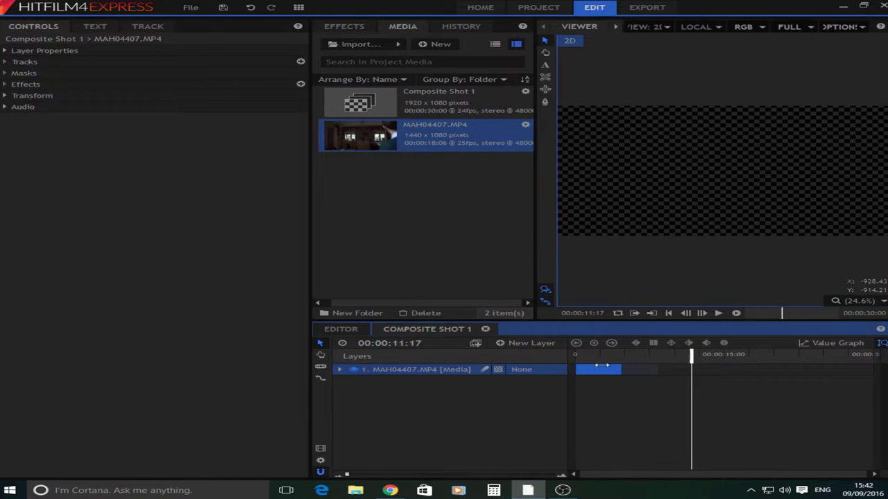
key("Home")
Import Muzzle flash 10.mp4 from the E: drive's Effects > Muzzle flashes folder.
left_click(340, 52)
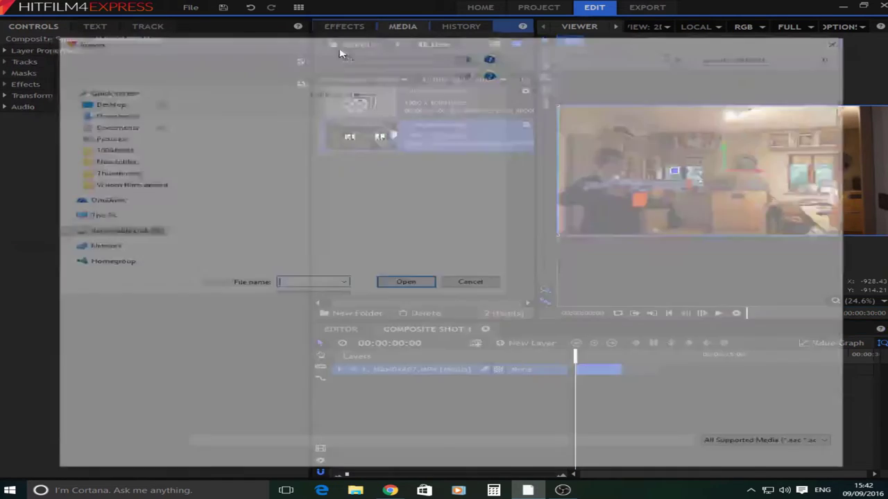
left_click(98, 216)
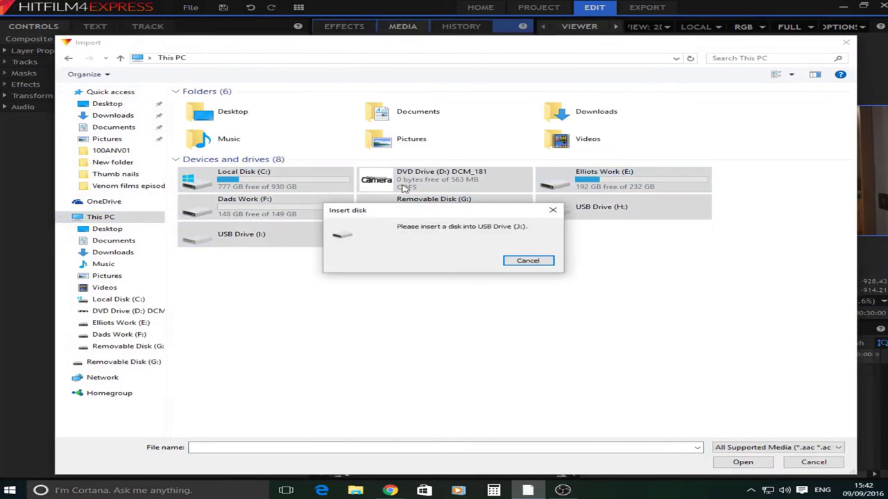
left_click(528, 260)
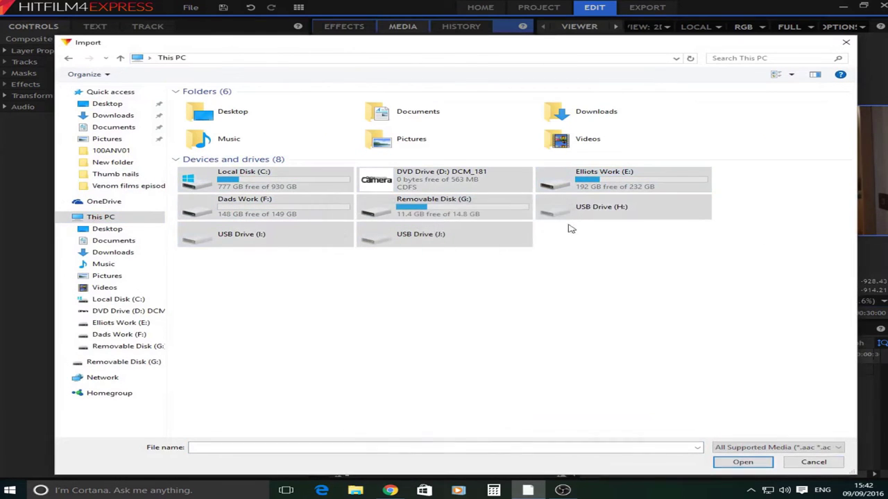
double_click(577, 190)
double_click(390, 127)
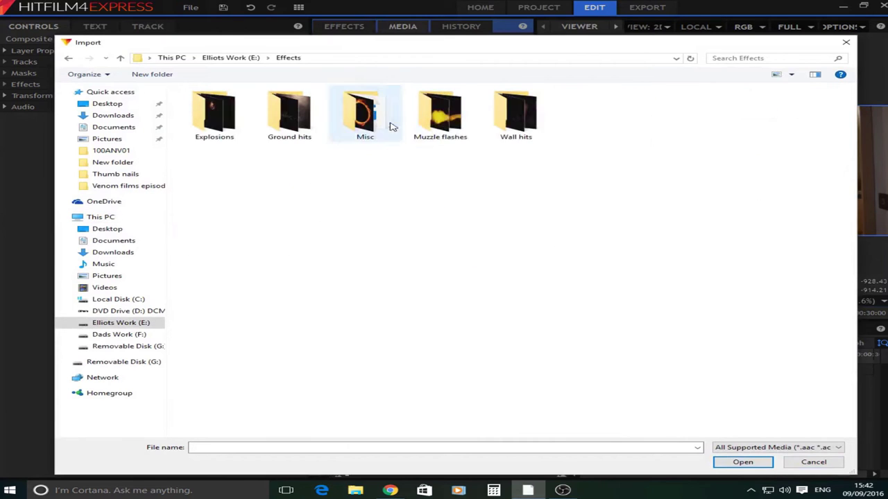
double_click(440, 116)
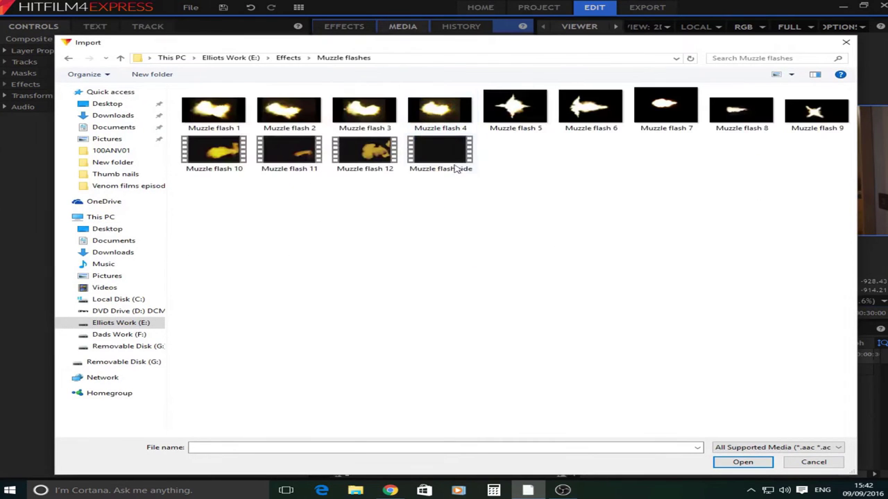
left_click(225, 163)
left_click(742, 463)
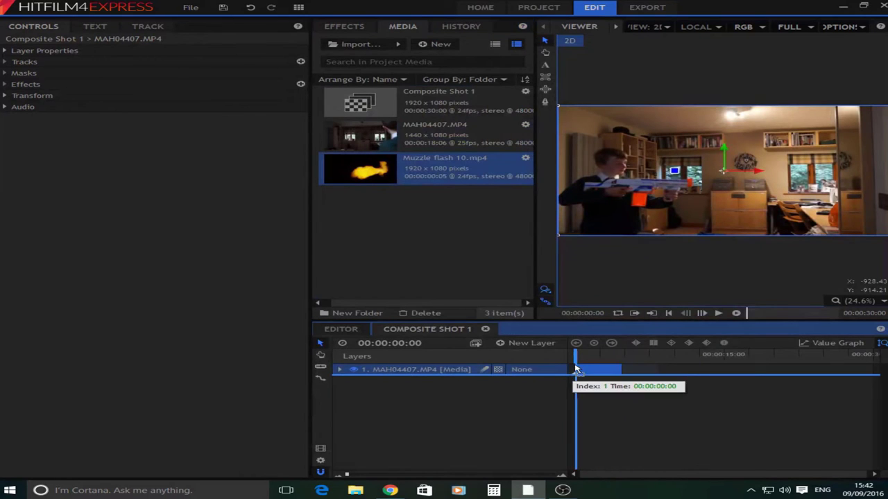
Add Muzzle flash 10.mp4 as the top layer and move it to the firing moment, around 00:00:02:09.
left_click_drag(583, 370, 582, 359)
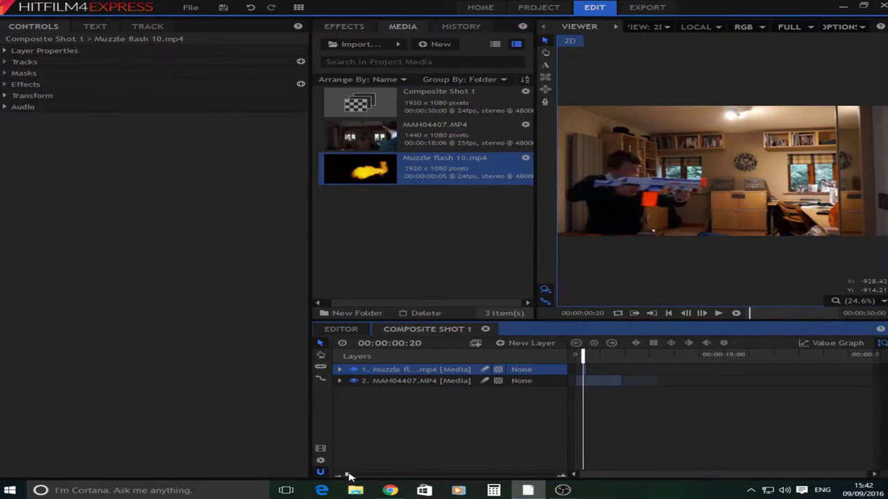
left_click_drag(349, 476, 390, 475)
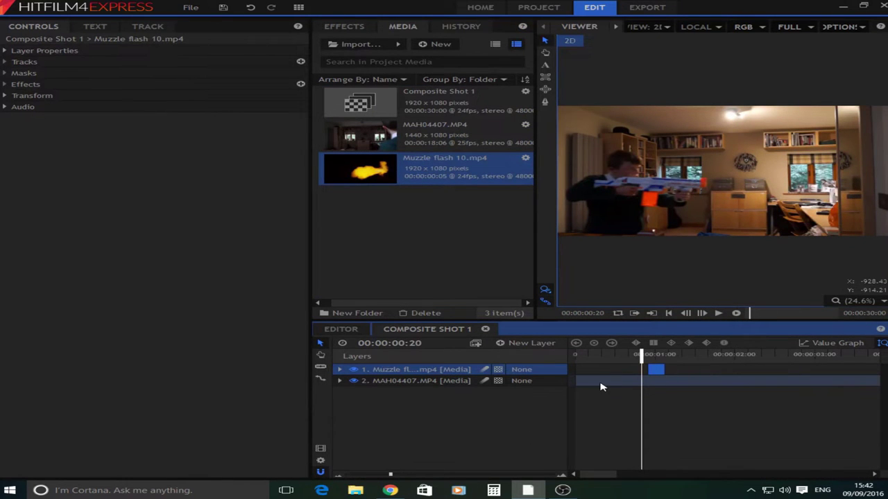
key("space")
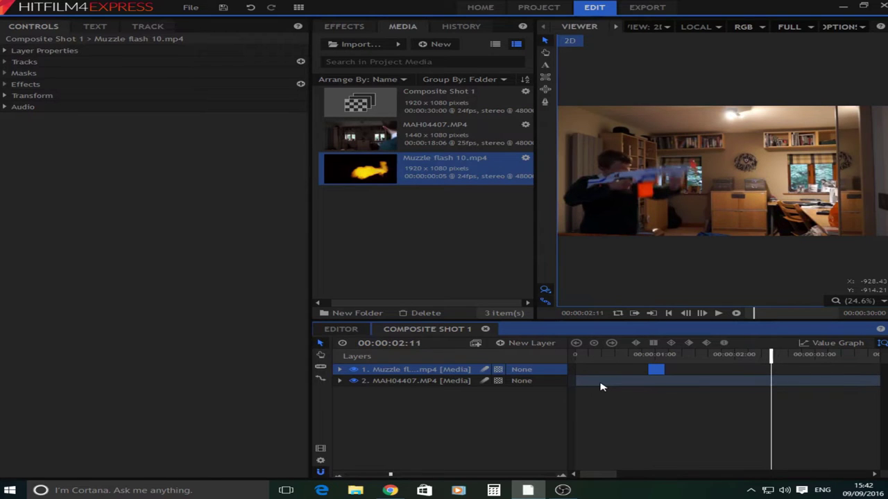
key("j")
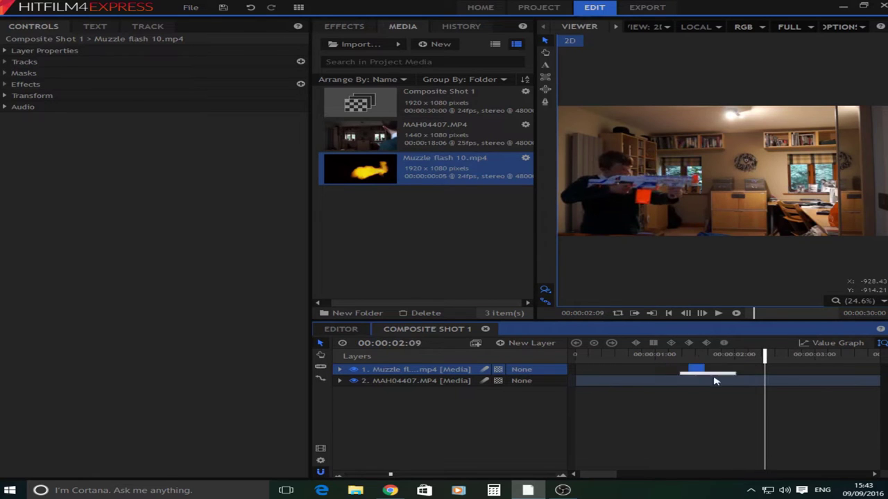
left_click_drag(715, 381, 775, 375)
left_click(366, 29)
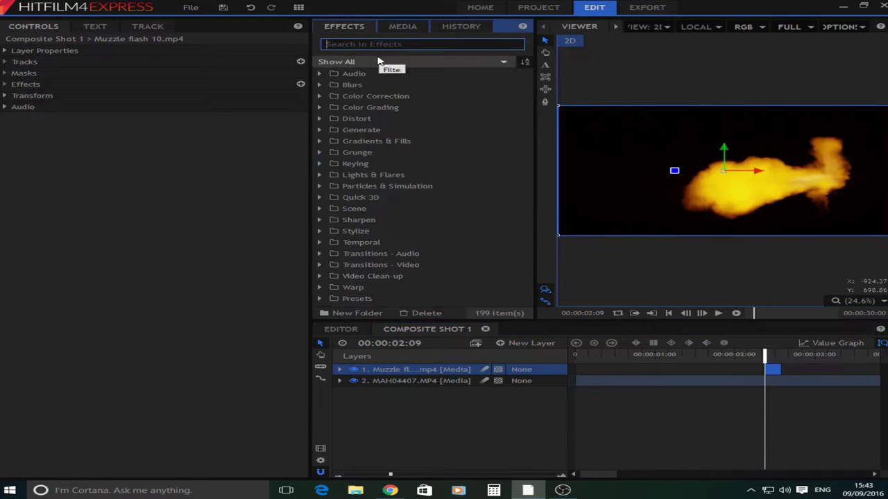
Search 'demu' and apply the Keying > Demult effect to the muzzle flash layer.
type("demu")
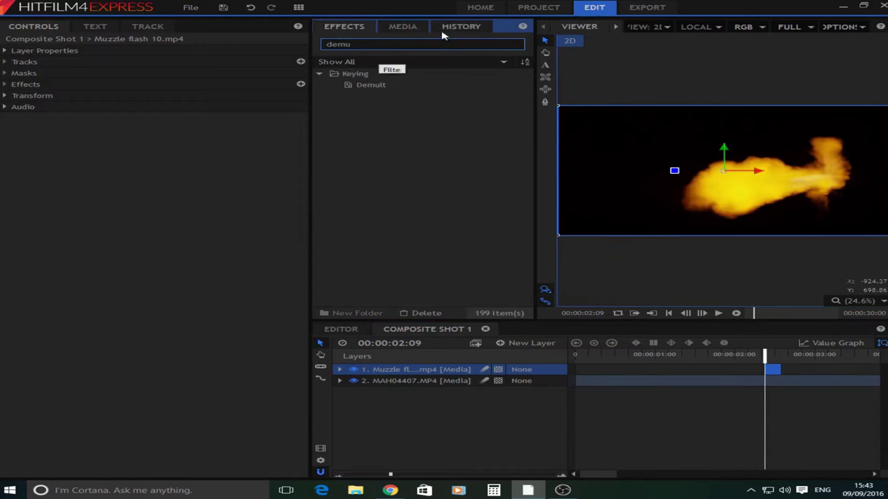
left_click_drag(361, 84, 674, 328)
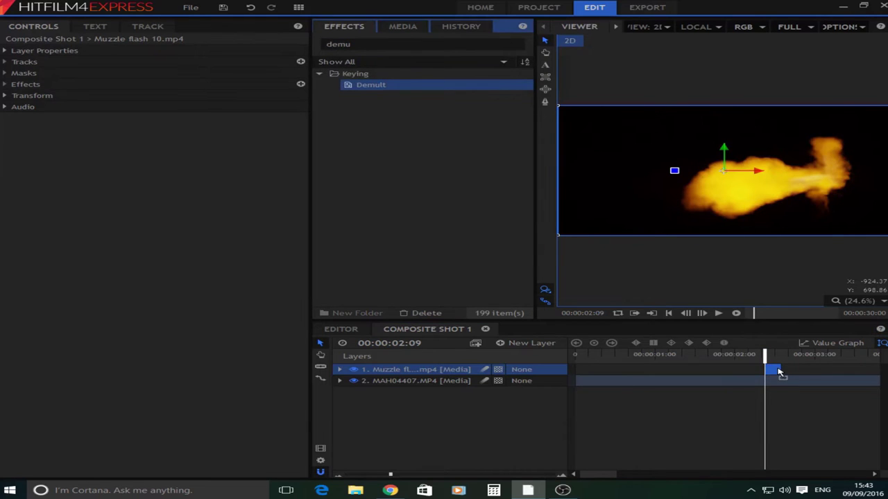
left_click_drag(779, 372, 778, 373)
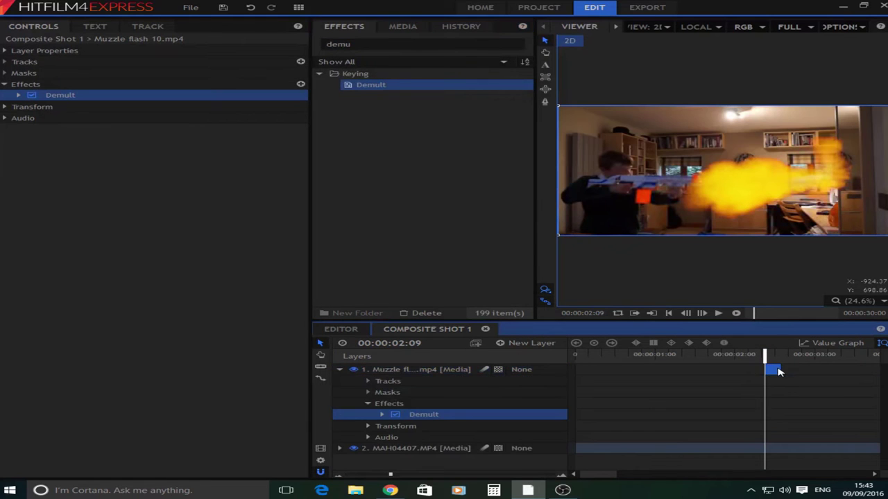
left_click(340, 371)
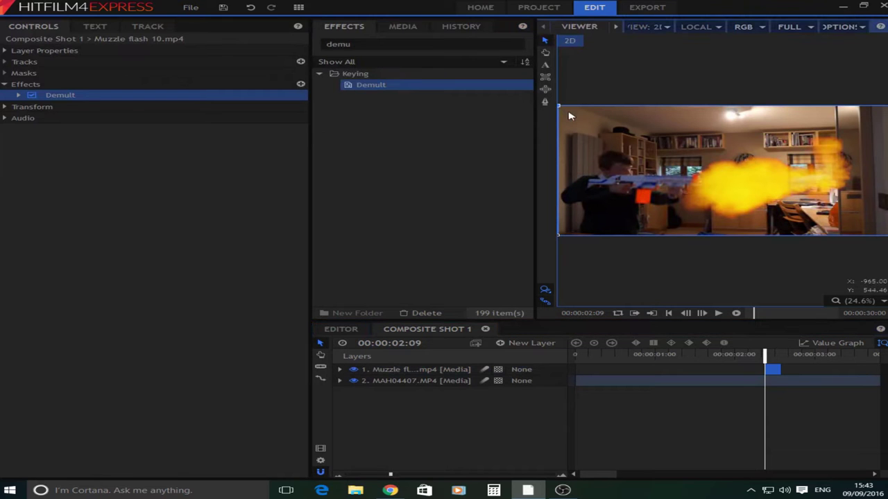
Shrink the muzzle flash, tilt it to the gun's angle, and place it on the barrel tip.
left_click_drag(561, 111, 627, 138)
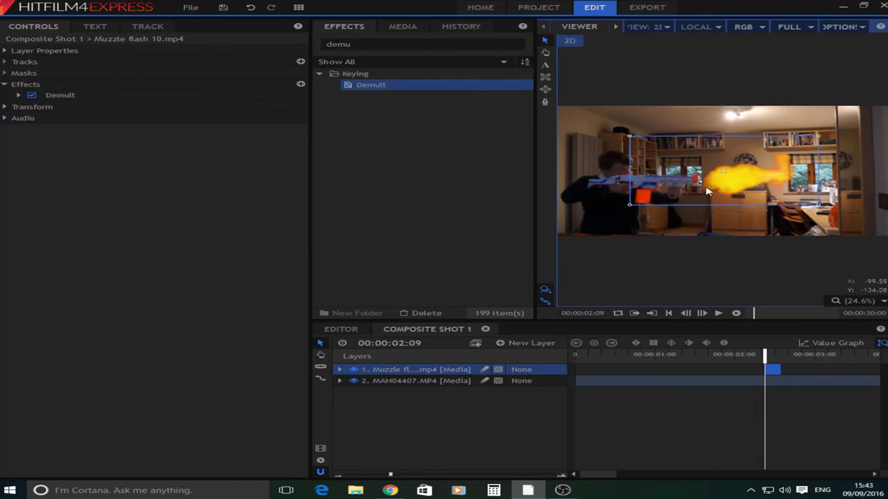
left_click_drag(815, 207, 774, 196)
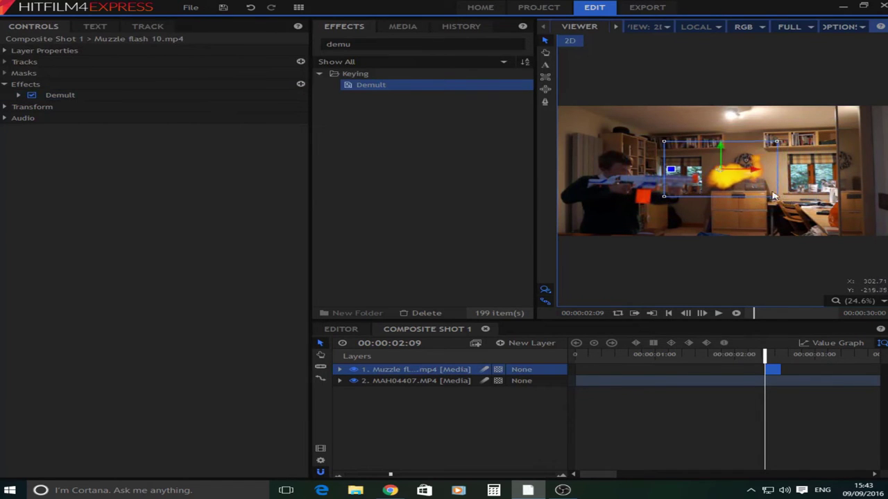
left_click(709, 171)
left_click_drag(709, 172, 613, 170)
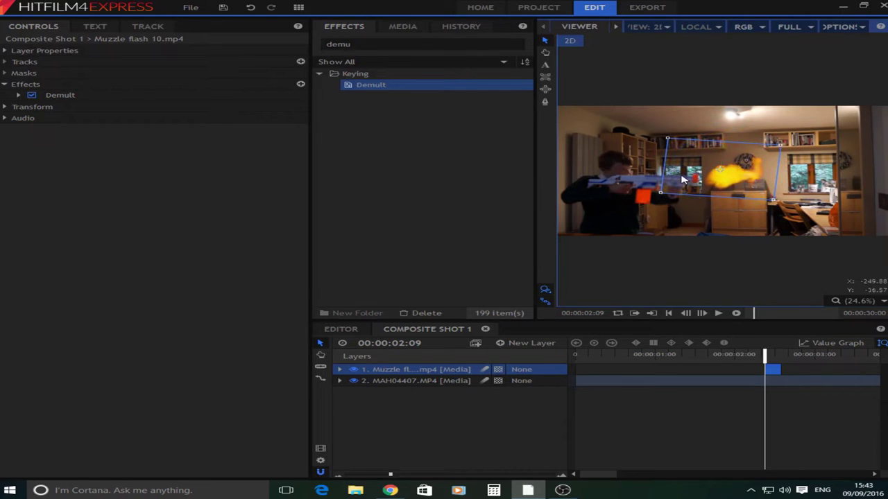
left_click_drag(682, 179, 673, 186)
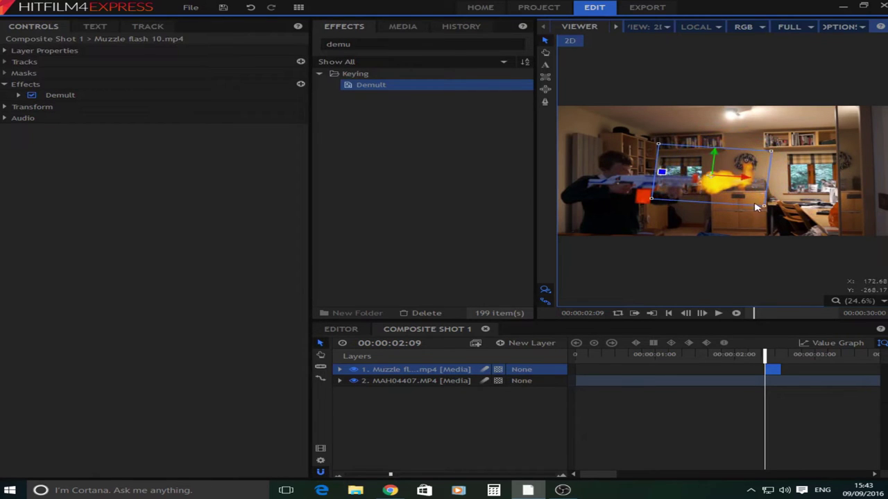
left_click_drag(761, 208, 756, 206)
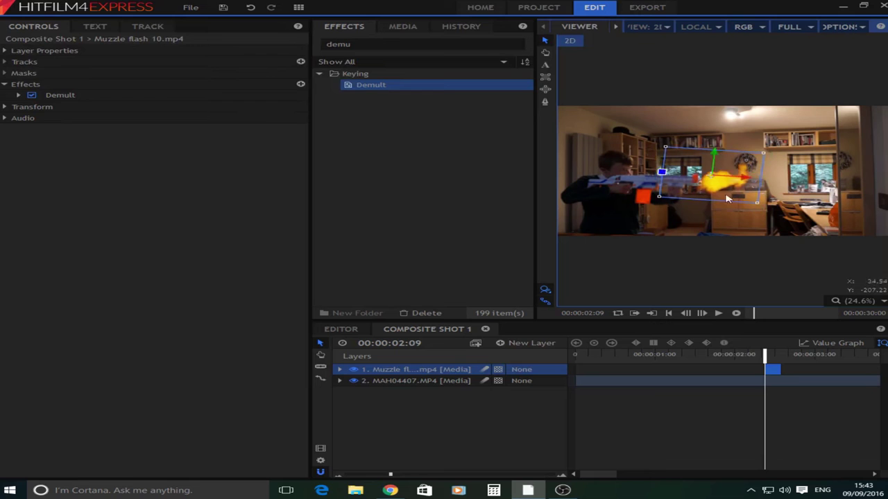
left_click_drag(706, 186, 708, 181)
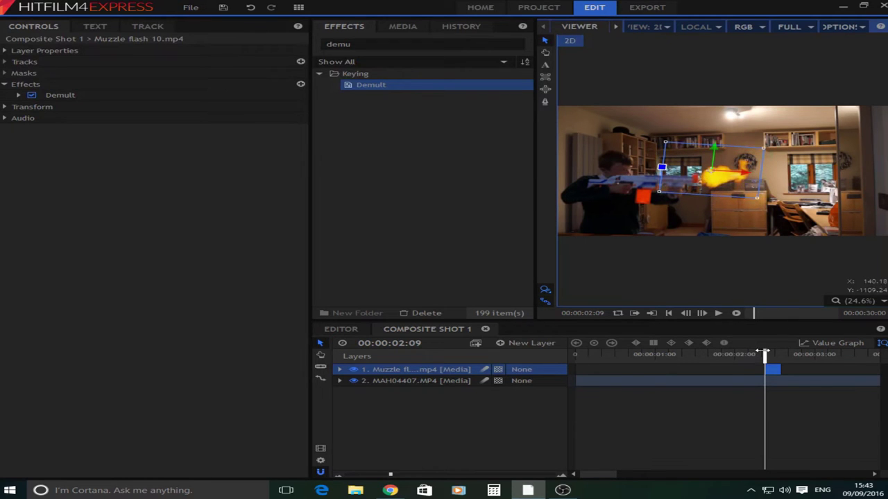
Scrub back before the shot and play it to check the flash on the barrel.
left_click_drag(764, 354, 725, 354)
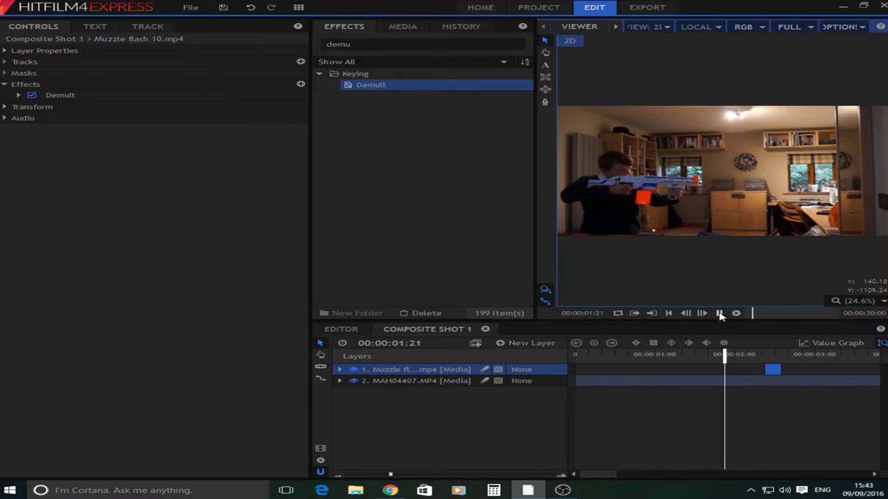
key("space")
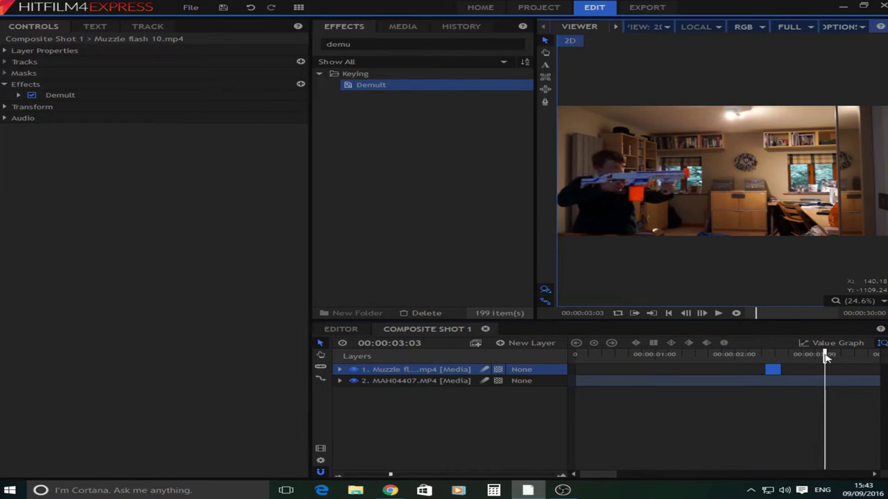
left_click_drag(825, 357, 734, 361)
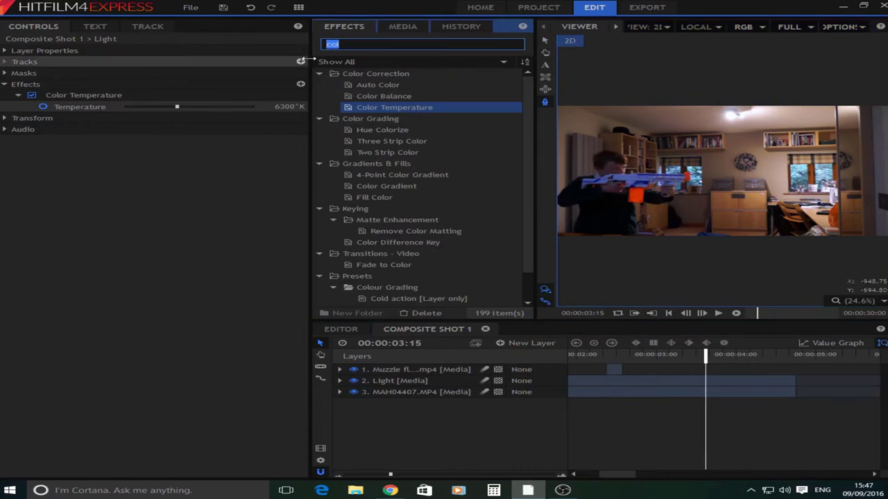
Browse the import dialog to E: > Sound Effects > DETFILMS_GunSFX > DetFilmsShotgunSFX.
key("BackSpace")
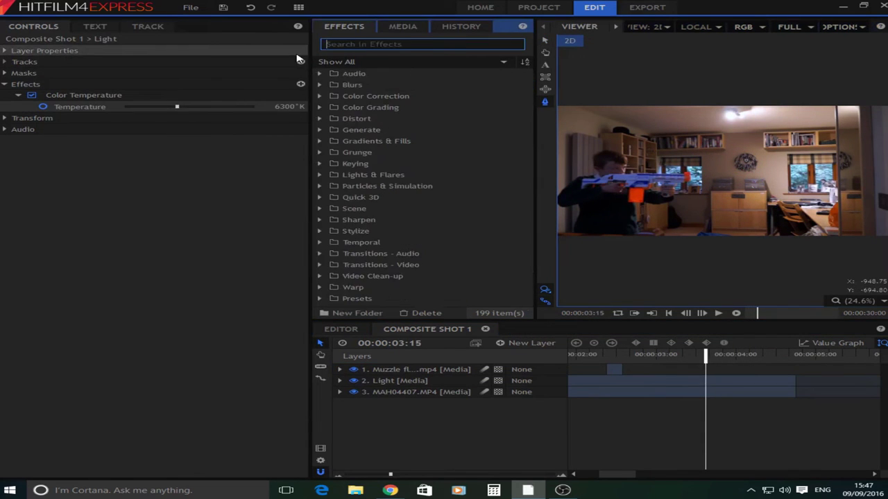
left_click(402, 26)
left_click(356, 43)
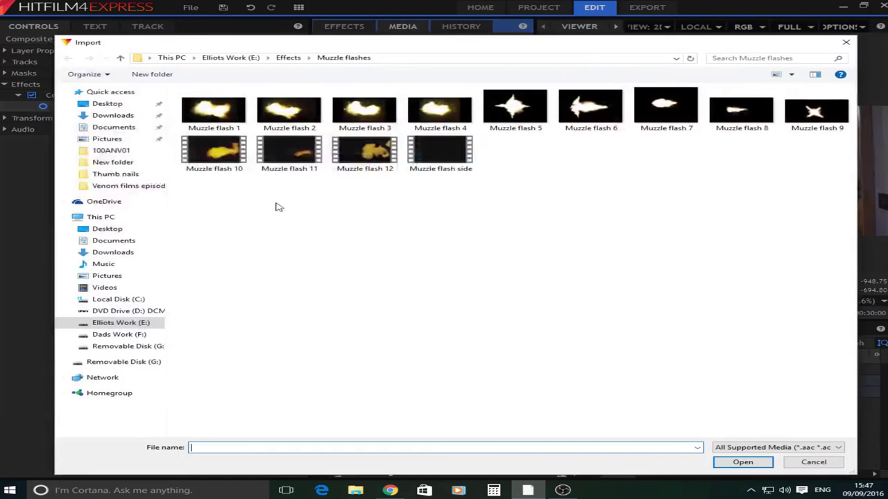
left_click(91, 217)
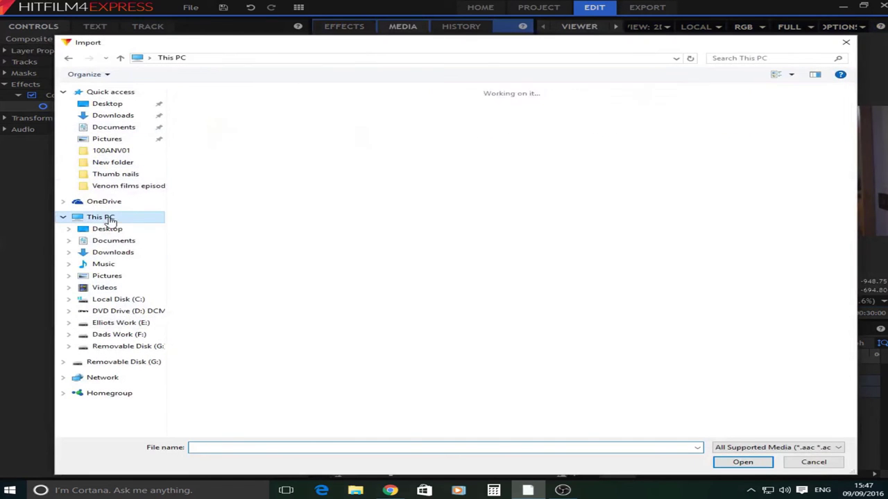
double_click(558, 179)
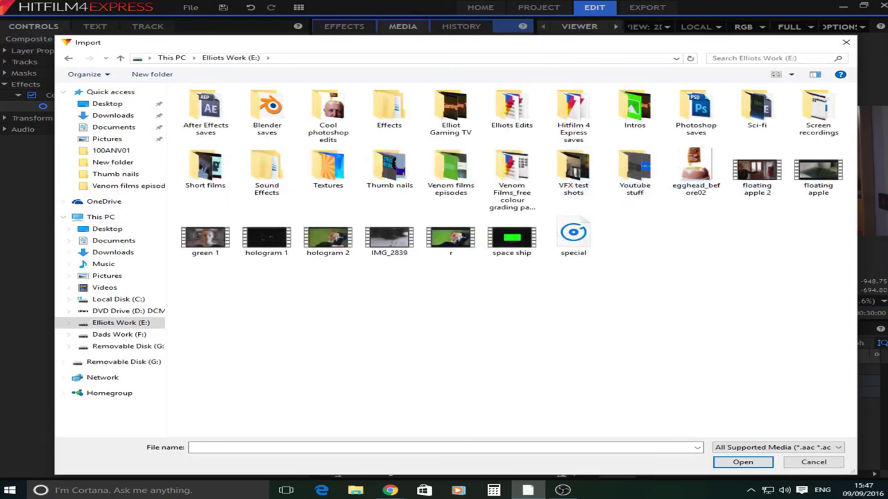
double_click(389, 110)
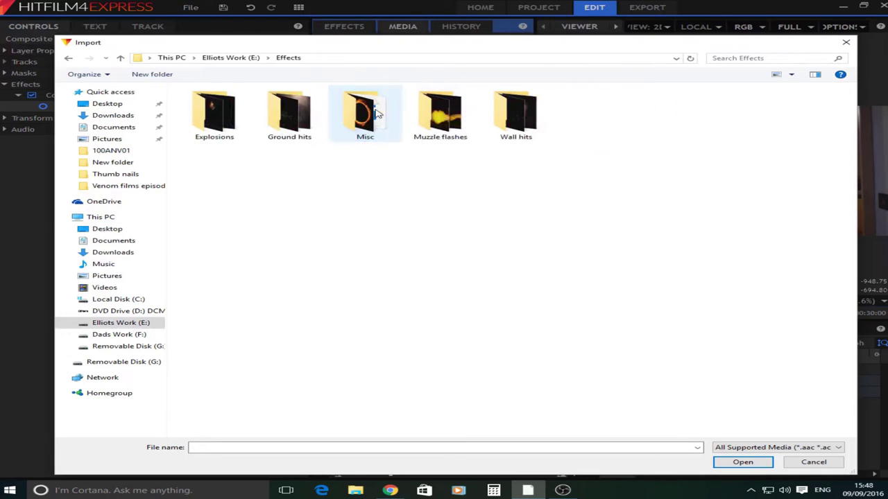
left_click(231, 58)
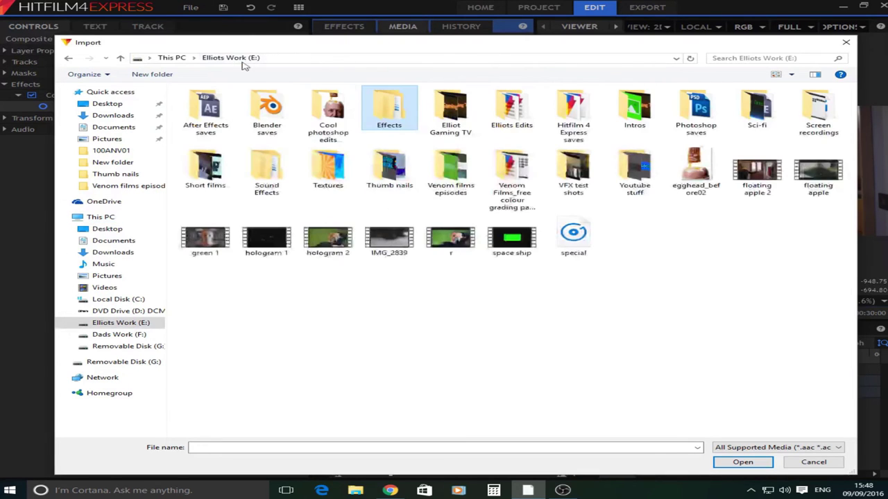
double_click(267, 172)
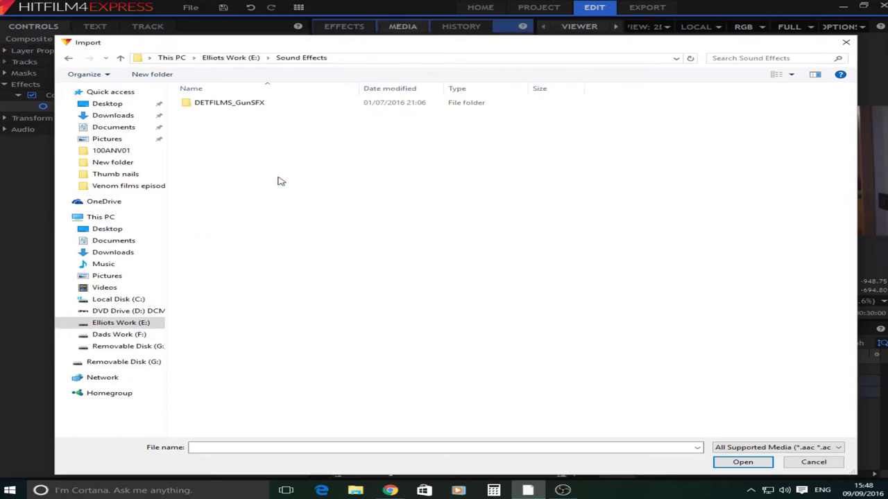
double_click(248, 103)
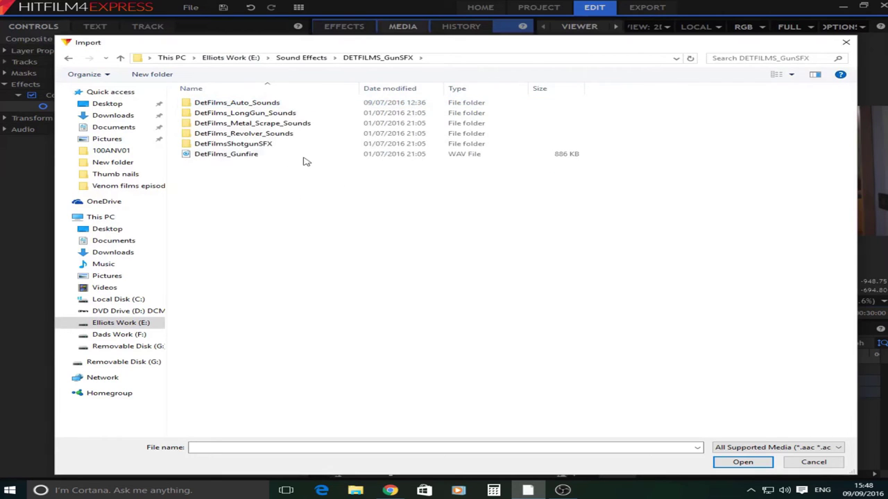
double_click(255, 145)
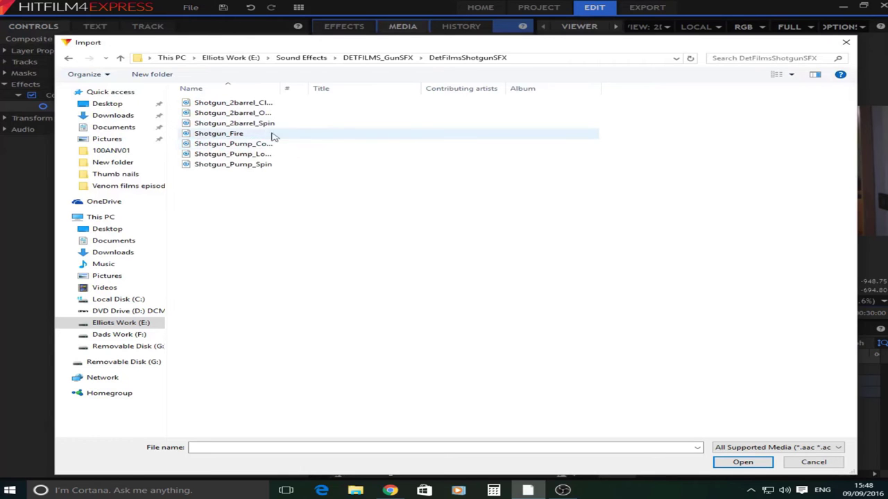
Import Shotgun_Fire.wav and place it on a new layer aligned with the muzzle flash.
left_click(741, 463)
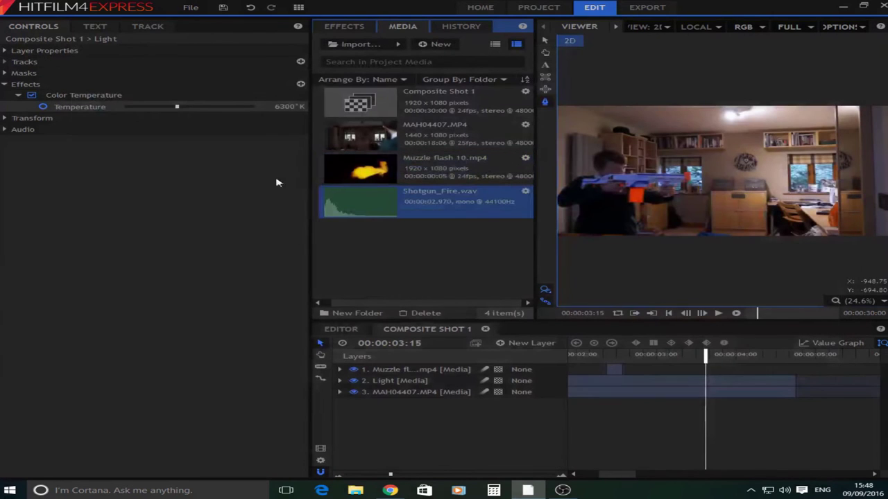
left_click_drag(367, 210, 612, 399)
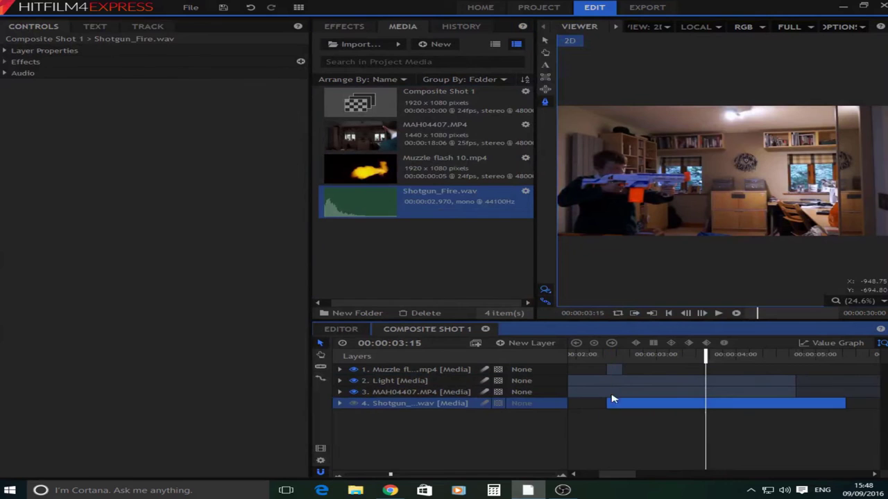
left_click_drag(633, 365, 606, 371)
Trim the shotgun sound clip shorter and replay the gunshot to check timing.
left_click(719, 314)
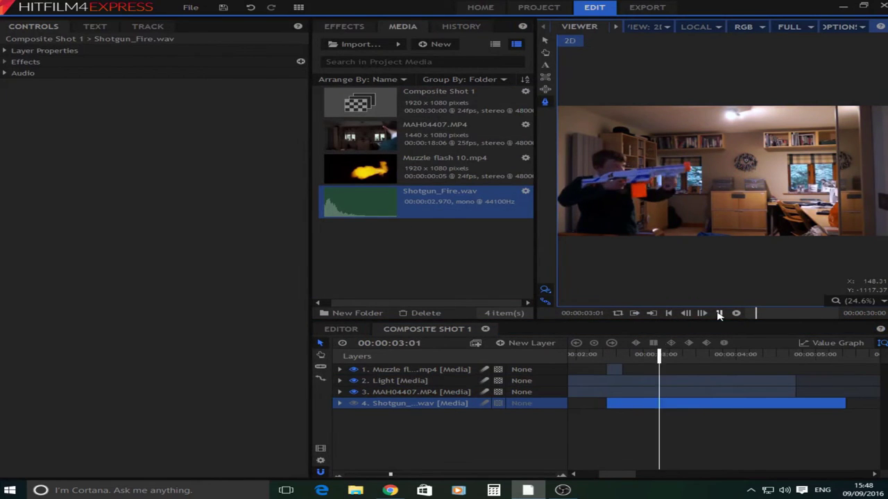
left_click_drag(843, 410, 654, 406)
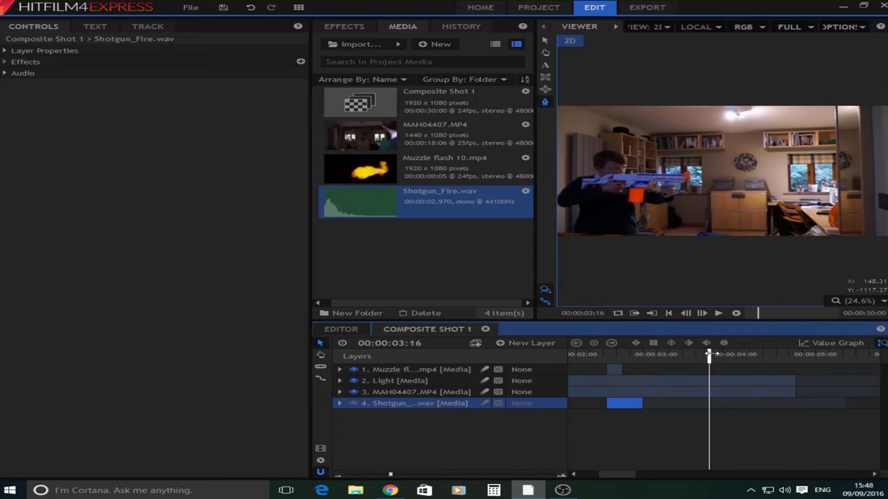
left_click_drag(600, 363, 585, 363)
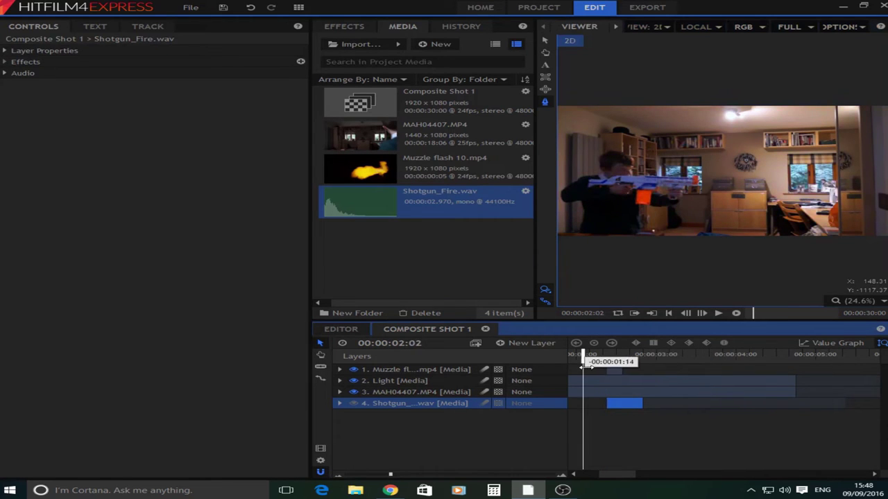
left_click(719, 313)
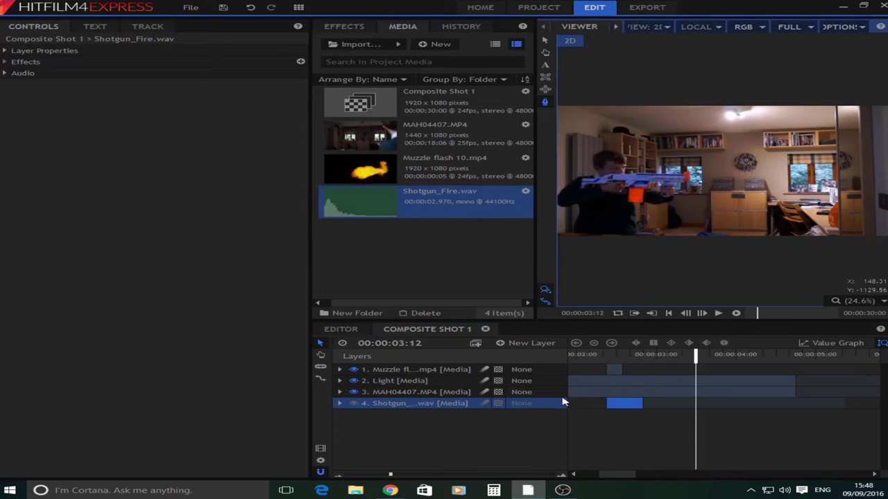
Set the Shotgun_Fire.wav layer's audio Level to -14.0 dB.
left_click(340, 404)
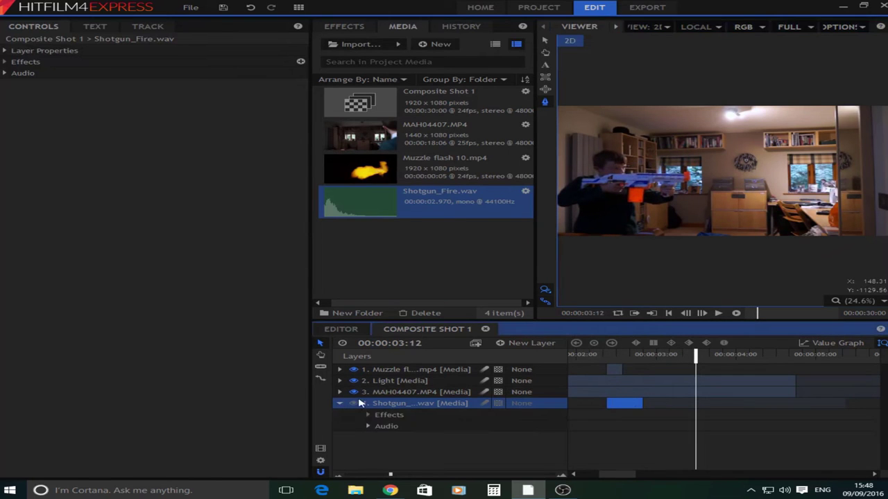
left_click(368, 426)
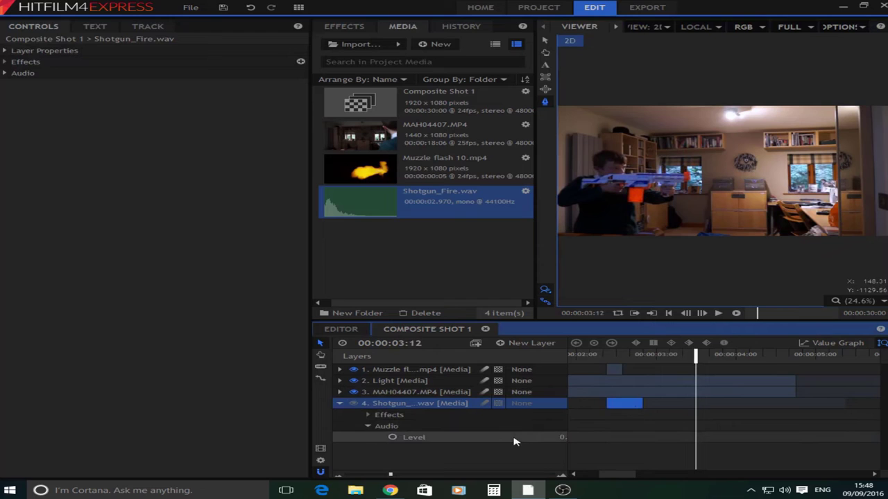
left_click_drag(556, 435, 756, 357)
left_click(576, 437)
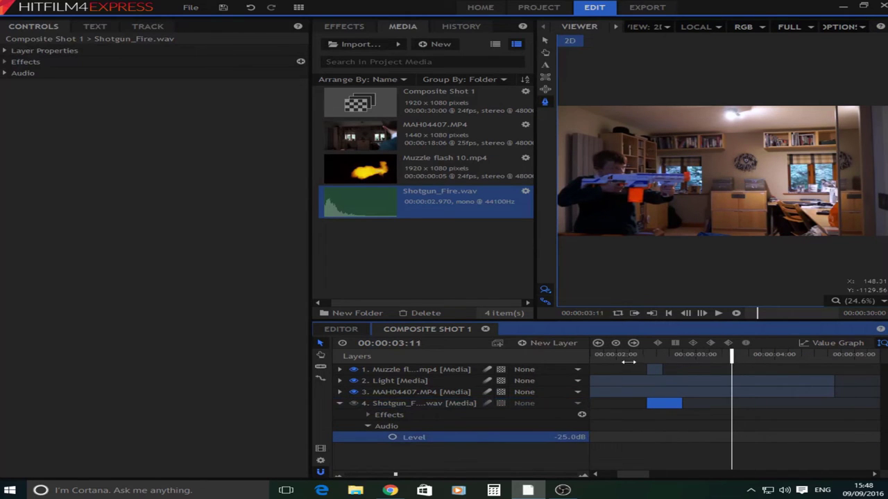
Scrub back before the gunshot and play it to hear the quieter sound.
left_click_drag(629, 361, 651, 371)
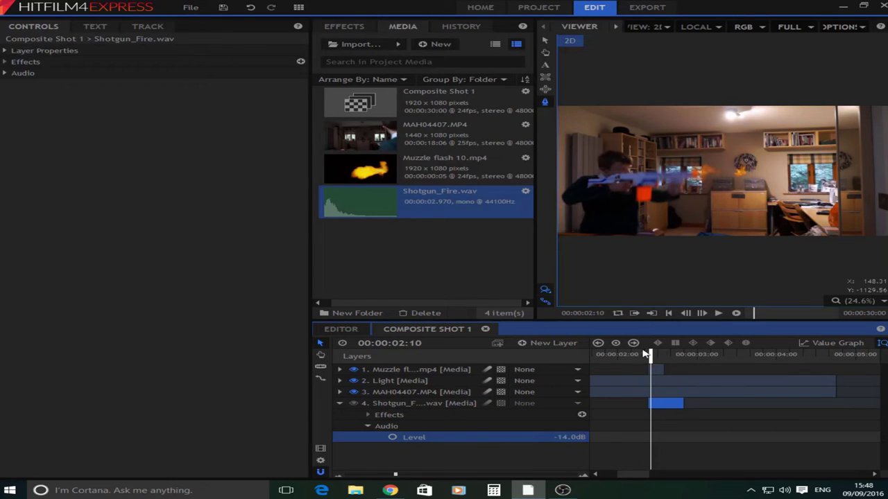
left_click(718, 313)
left_click(717, 314)
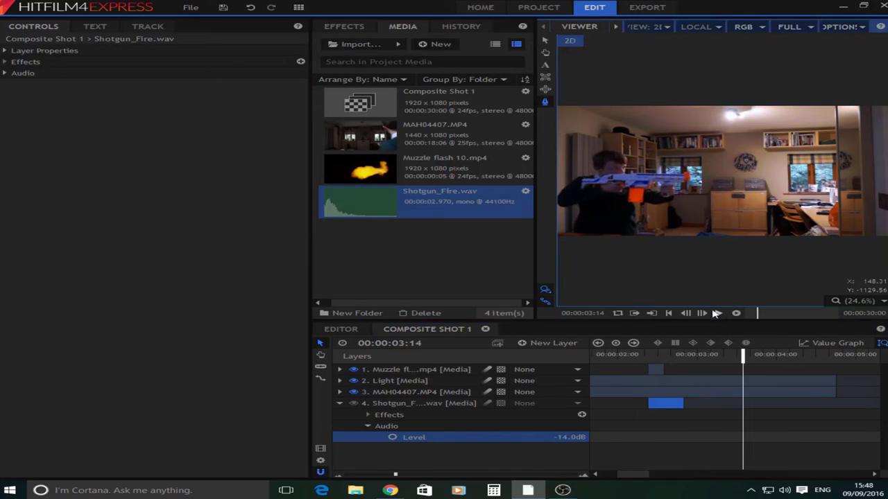
Search 'let' and drag the Generate > Letterbox effect onto the composite's layers.
left_click(344, 26)
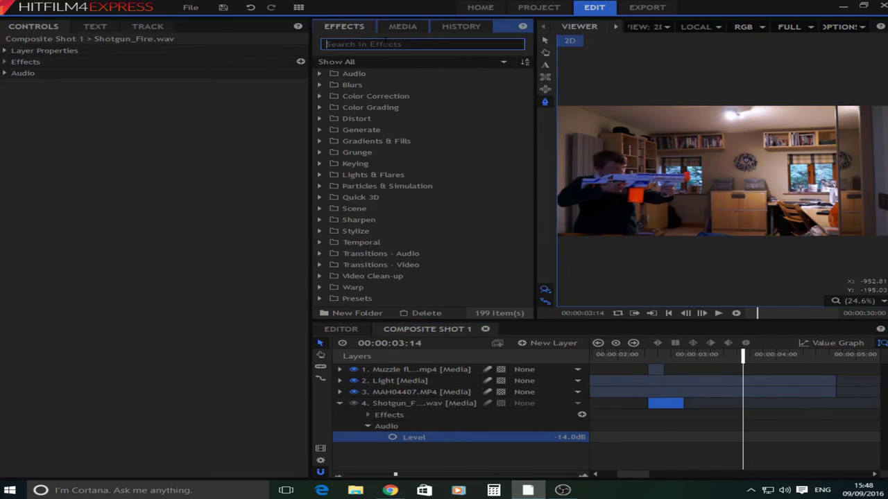
type("let")
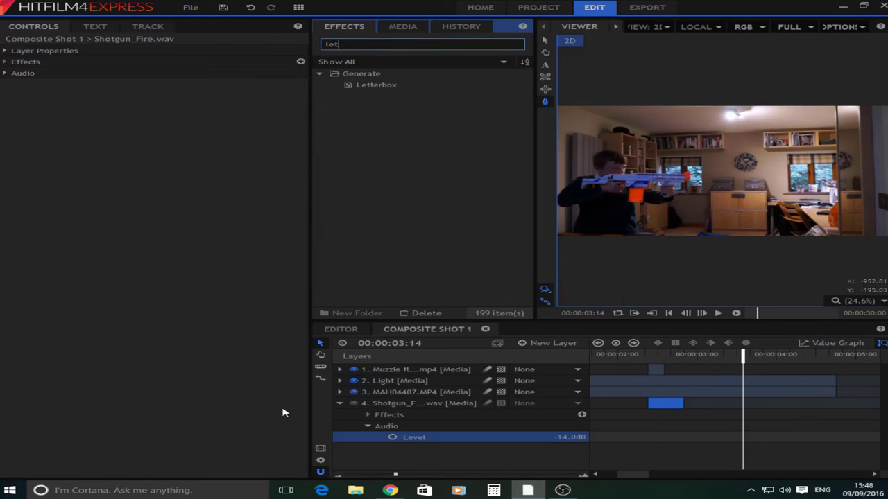
left_click(339, 403)
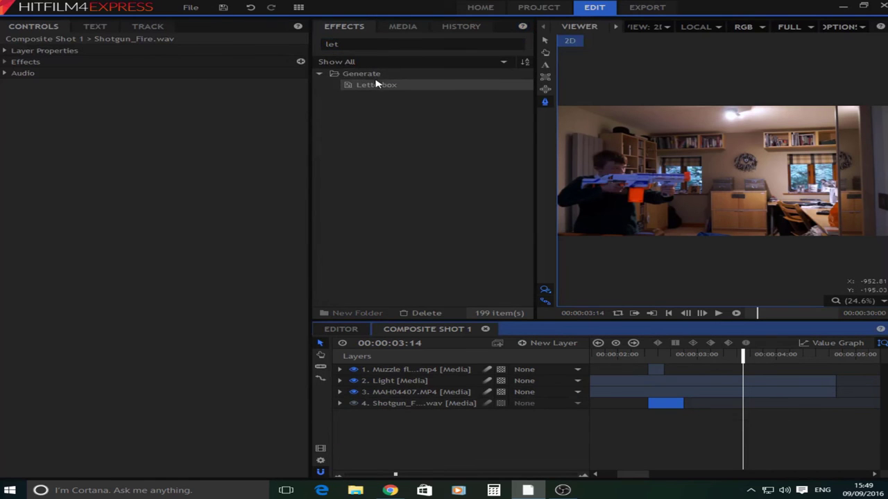
left_click_drag(372, 86, 397, 394)
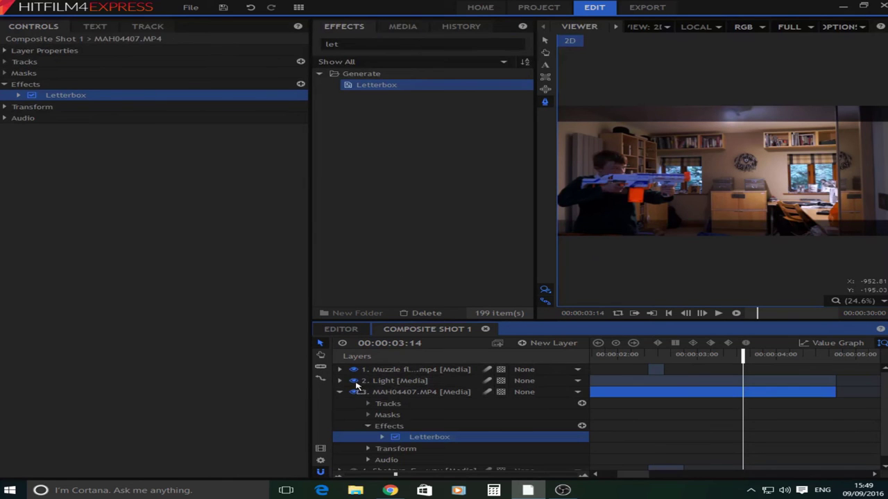
Collapse the layer properties and confirm the Letterbox's 2.35:1 aspect ratio in Controls.
left_click(378, 383)
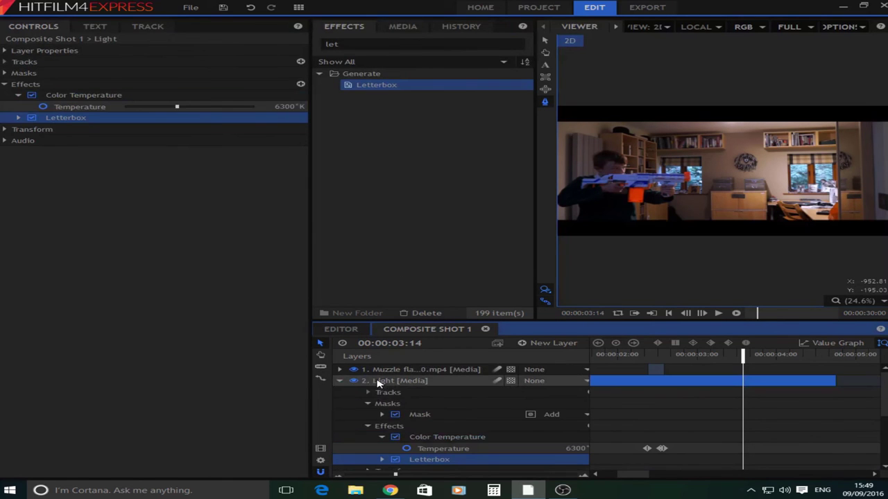
left_click(340, 380)
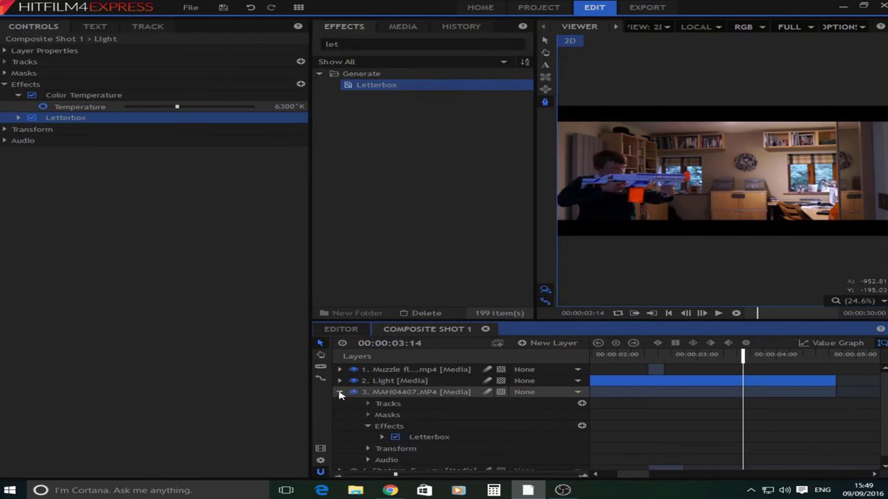
left_click(340, 392)
left_click(18, 118)
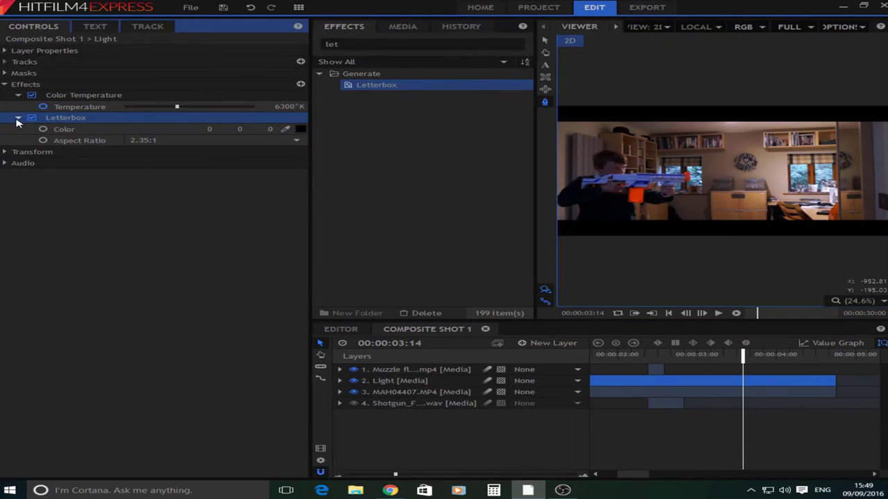
left_click(18, 117)
key("ctrl+f")
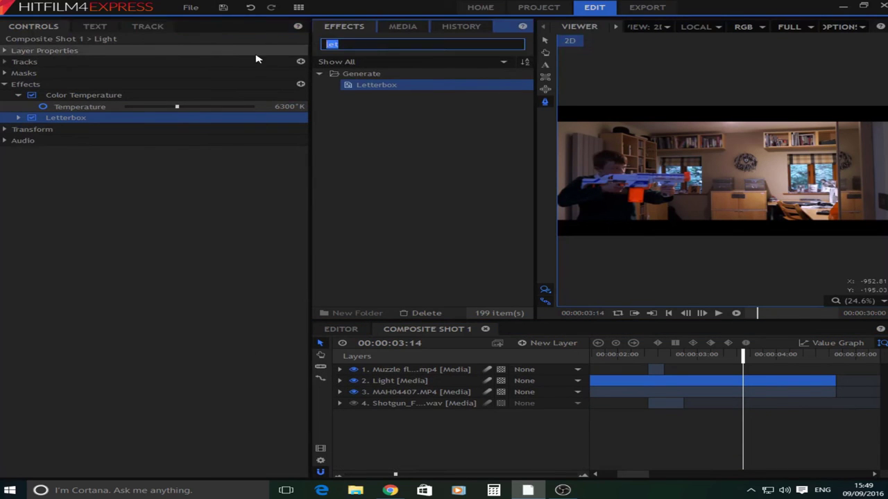
Search 'cold' in Effects and apply the Cold action [Layer only] preset to MAH04407 and Light.
key("BackSpace")
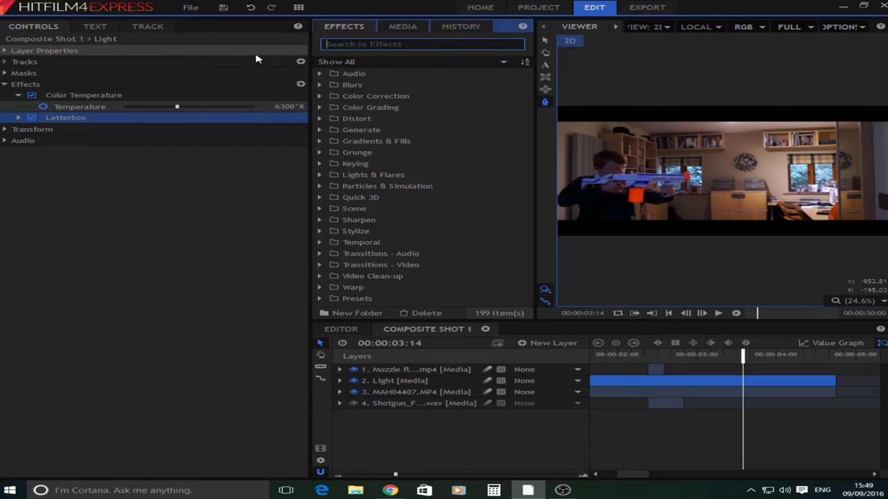
type("cold")
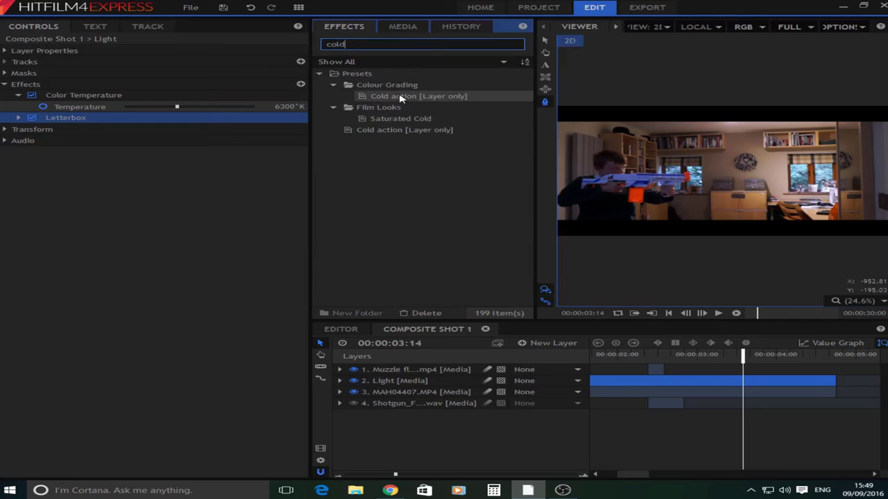
left_click_drag(400, 99, 420, 107)
left_click_drag(614, 394, 614, 394)
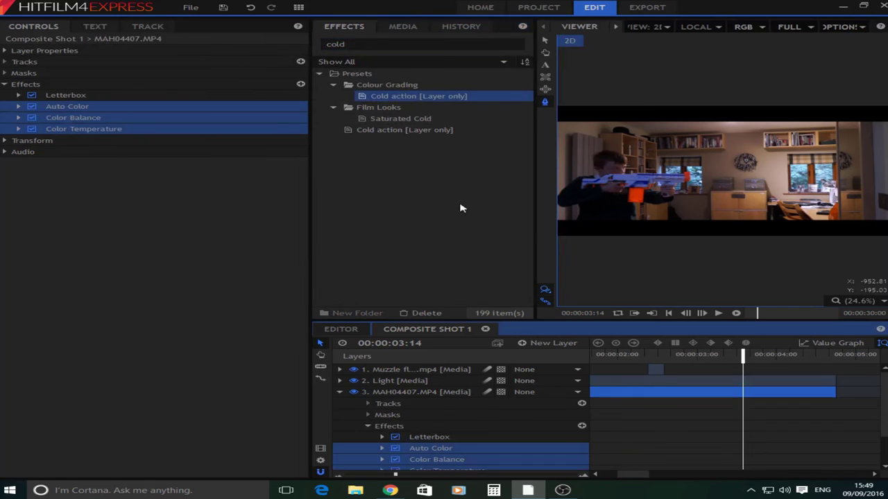
left_click_drag(406, 97, 533, 230)
left_click_drag(612, 385, 612, 384)
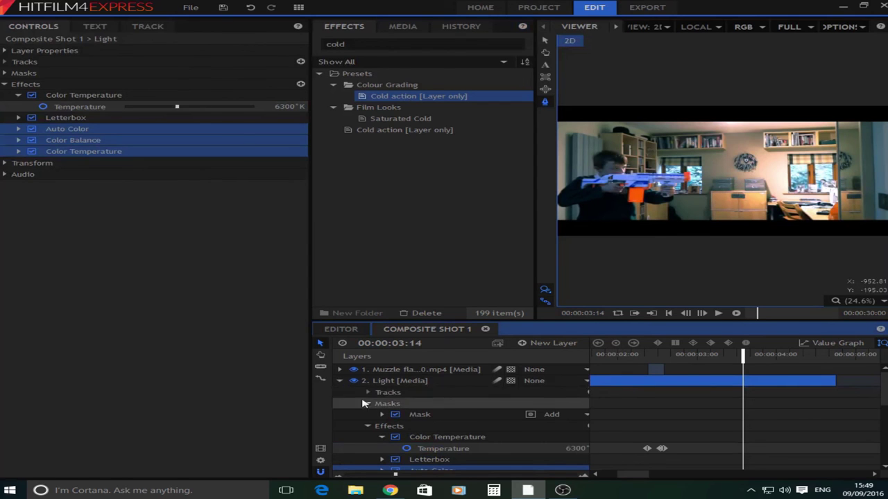
Delete Auto Color from the Light layer, undo once, and scrub back before the gunshot.
left_click(340, 381)
left_click(84, 130)
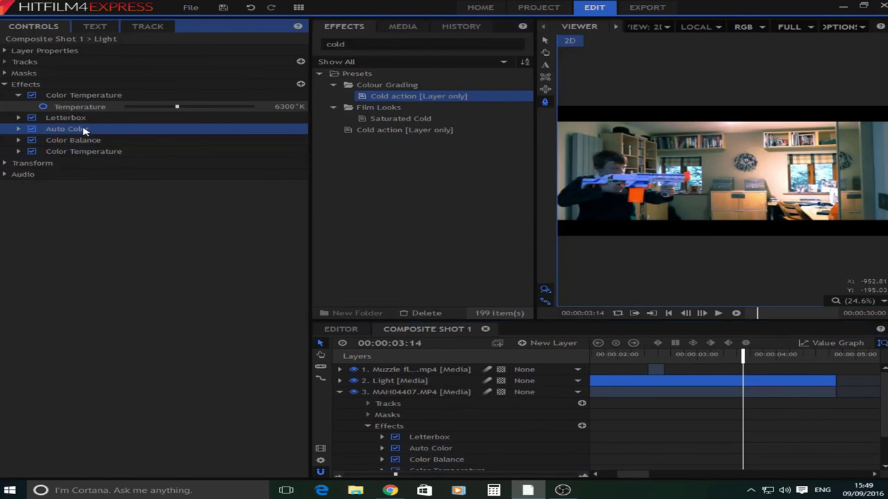
key("Delete")
key("Delete")
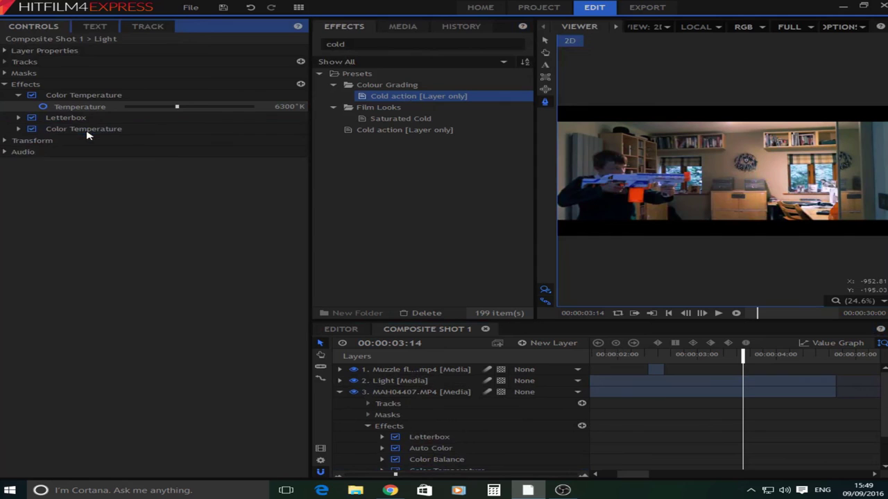
left_click(251, 8)
left_click(339, 392)
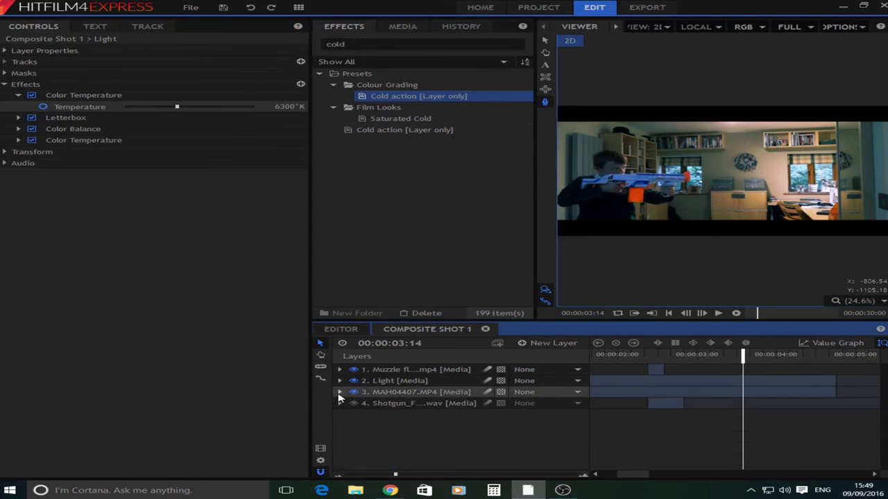
left_click_drag(665, 361, 710, 368)
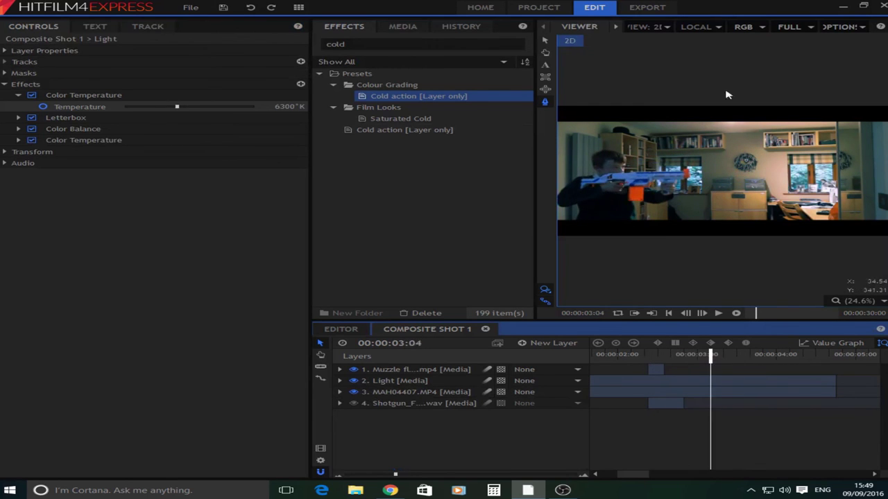
Start an MP4 export and browse the save dialog up to the E: drive's top level.
left_click(648, 8)
left_click(373, 93)
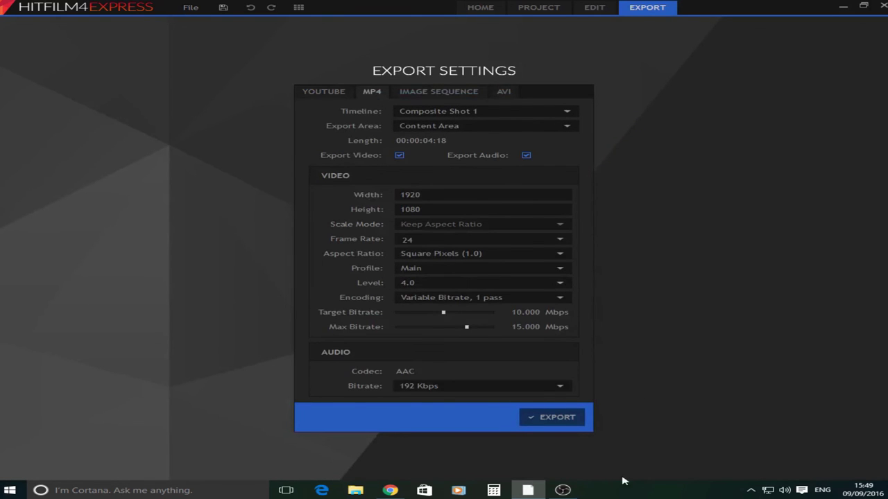
left_click(553, 419)
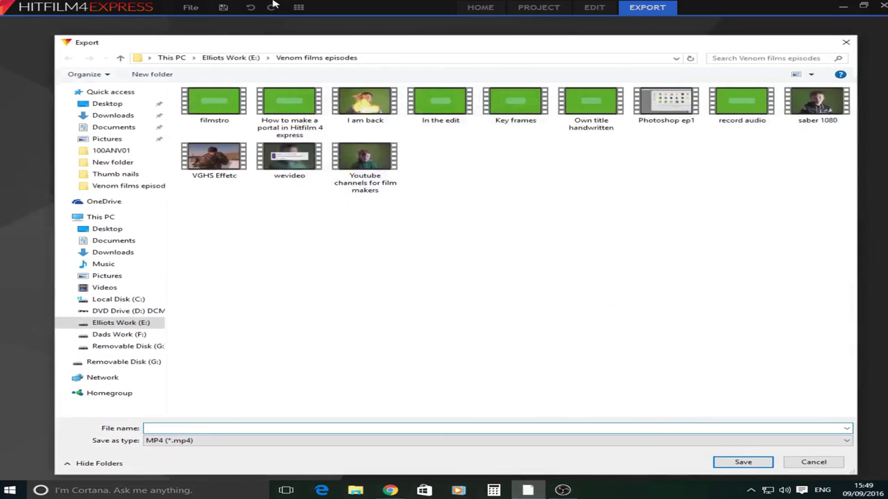
left_click(231, 58)
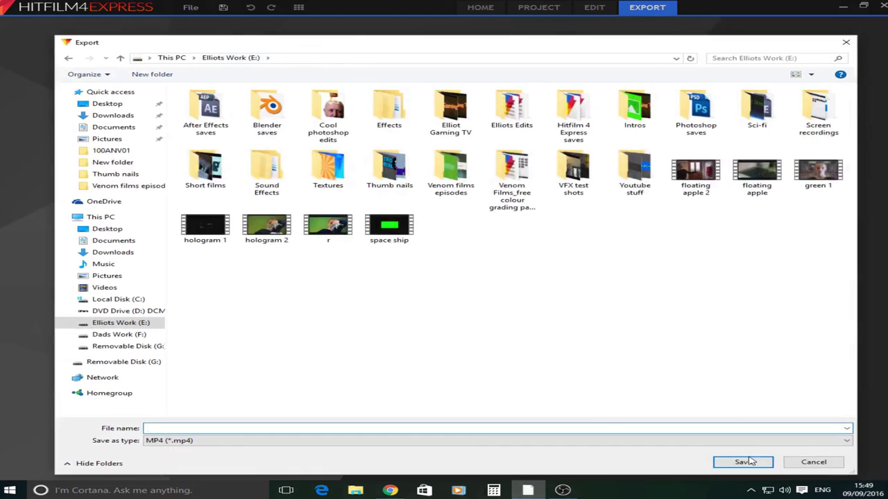